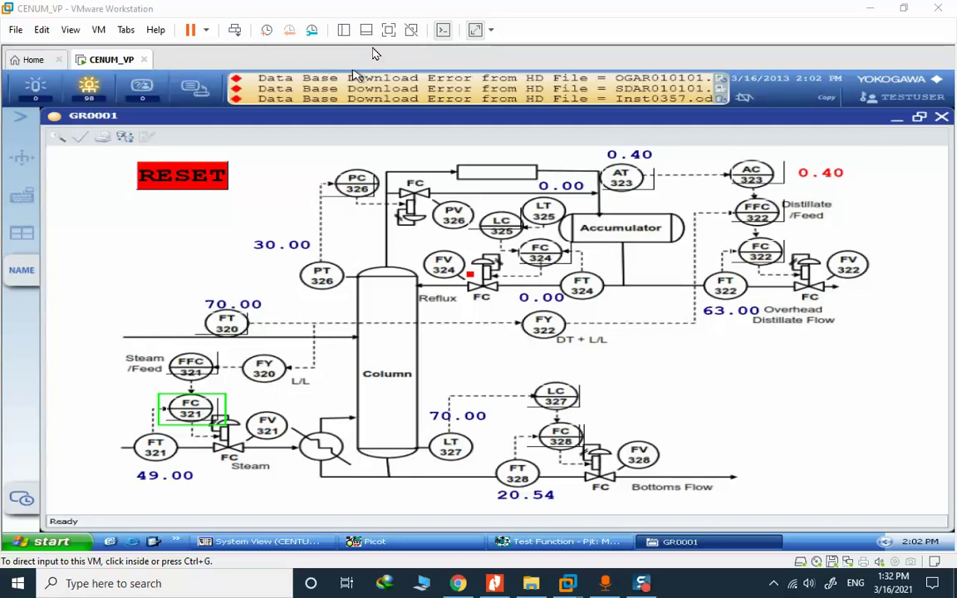
# Show the virtual machine full screen and inspect the faceplates of steam controllers FFC321 and FC321
pyautogui.click(387, 30)
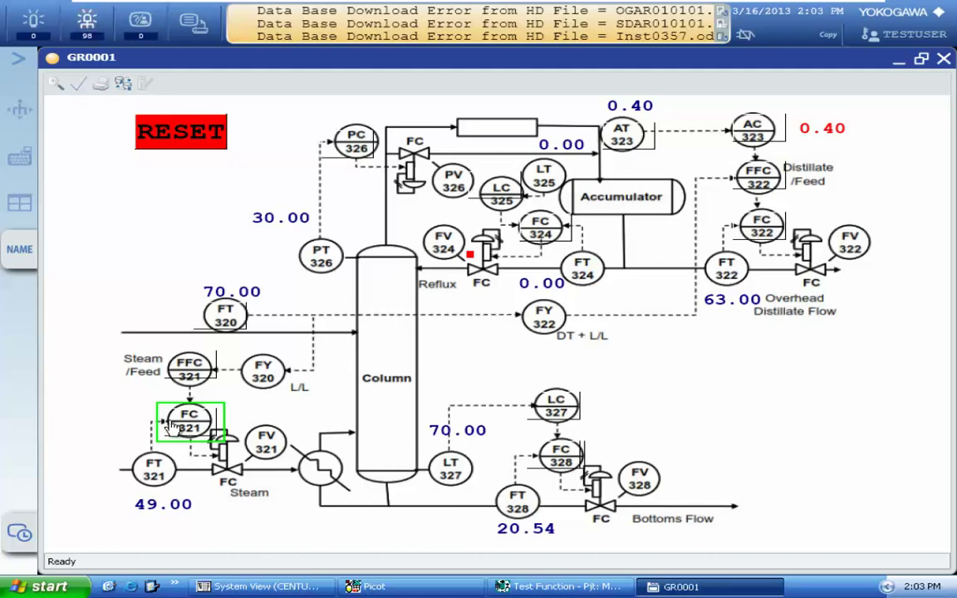
pyautogui.click(190, 372)
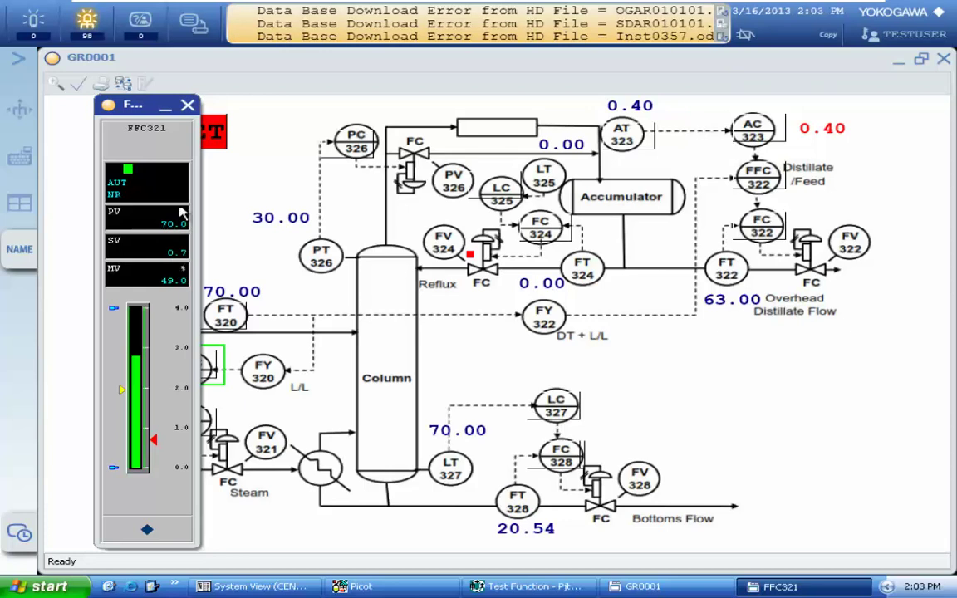
pyautogui.click(188, 105)
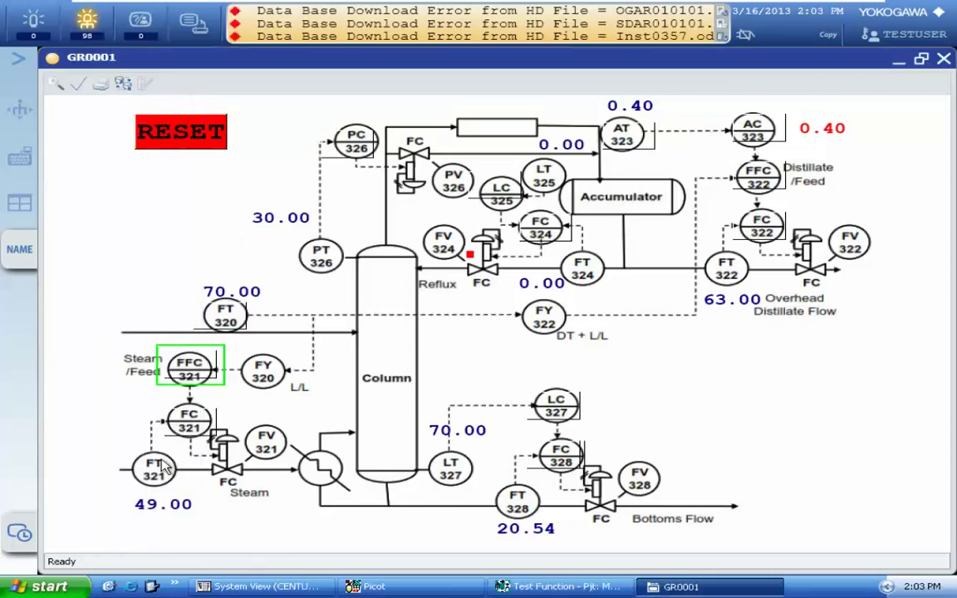
pyautogui.click(187, 416)
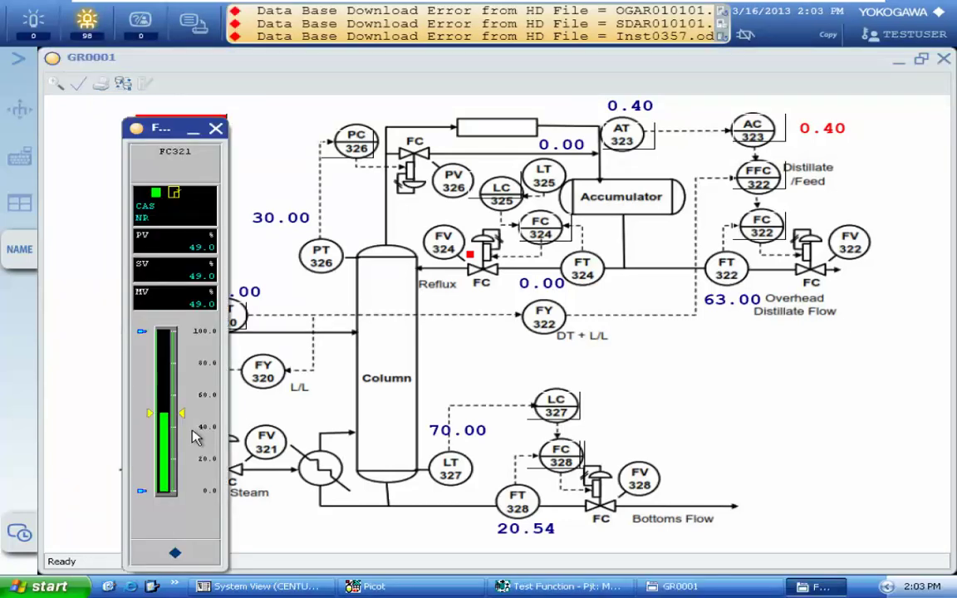
pyautogui.moveTo(164, 135); pyautogui.dragTo(482, 128)
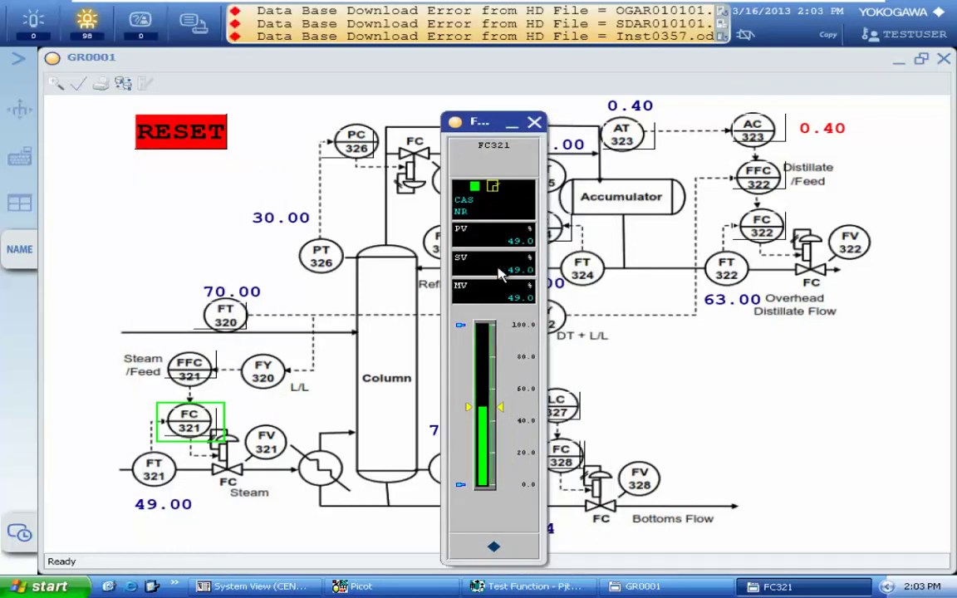
pyautogui.click(534, 122)
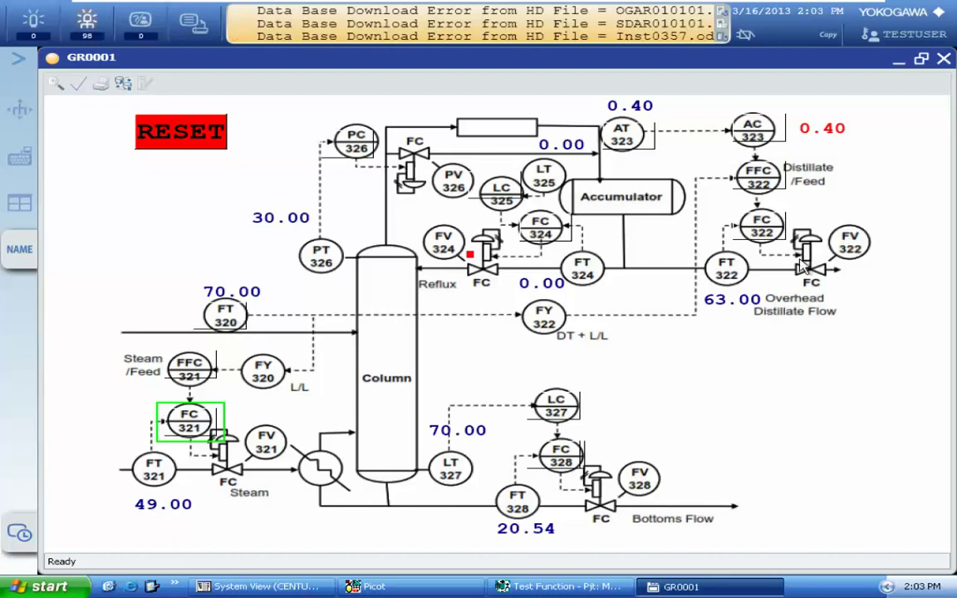
# Inspect the faceplates of analyzer controller AC323 and distillate-to-feed ratio controller FFC322
pyautogui.click(760, 134)
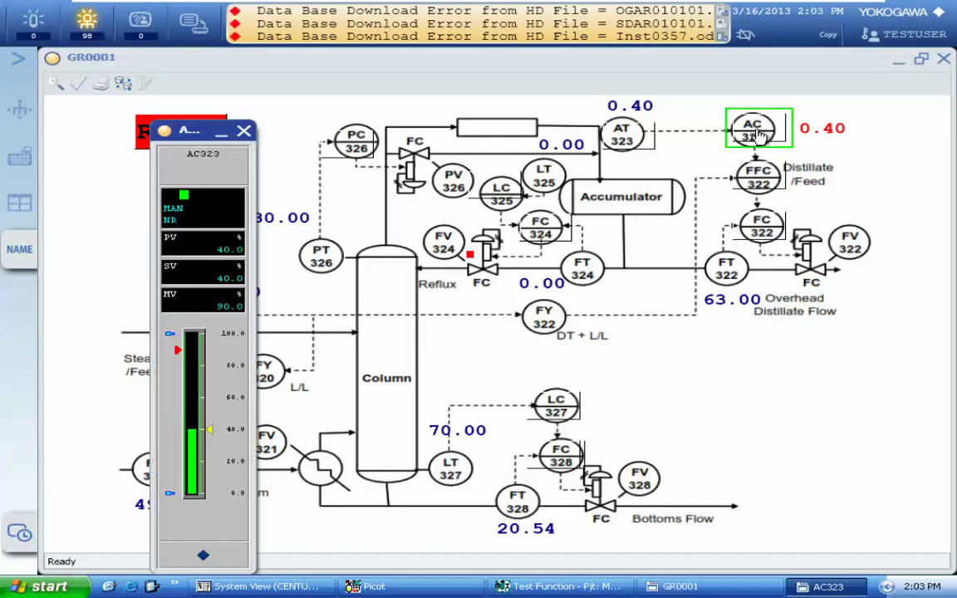
pyautogui.moveTo(196, 143); pyautogui.dragTo(330, 95)
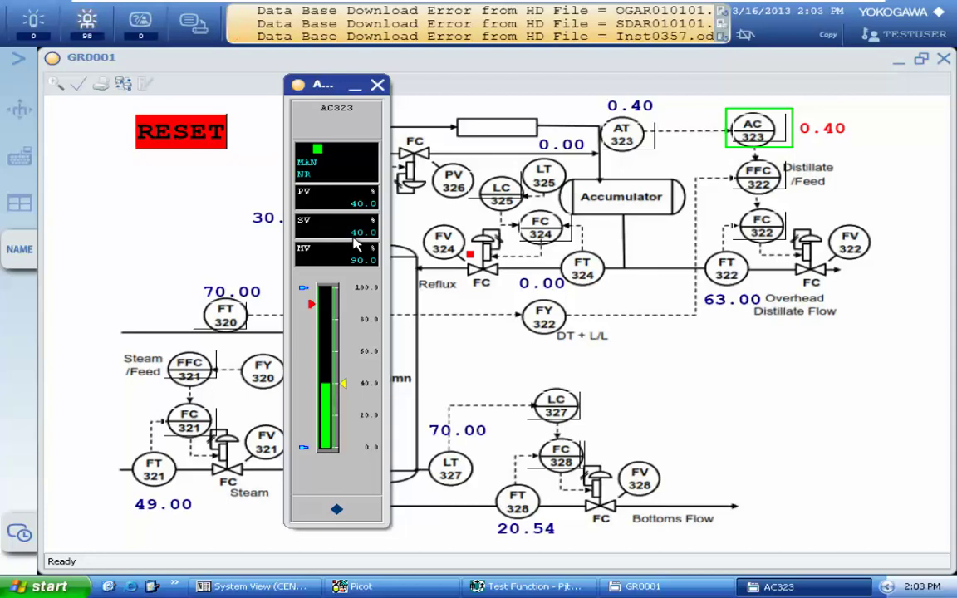
pyautogui.click(377, 87)
pyautogui.click(759, 178)
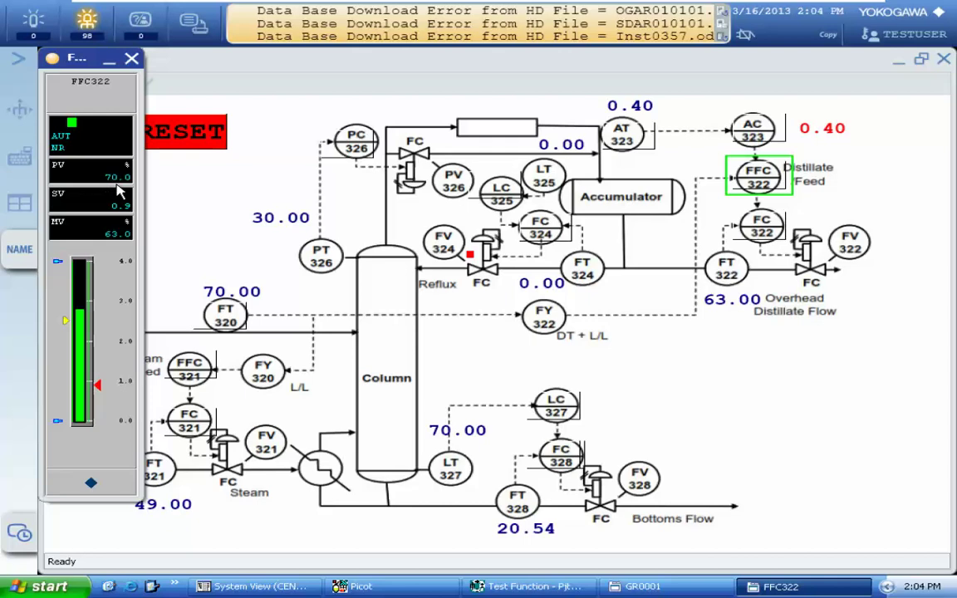
pyautogui.click(132, 59)
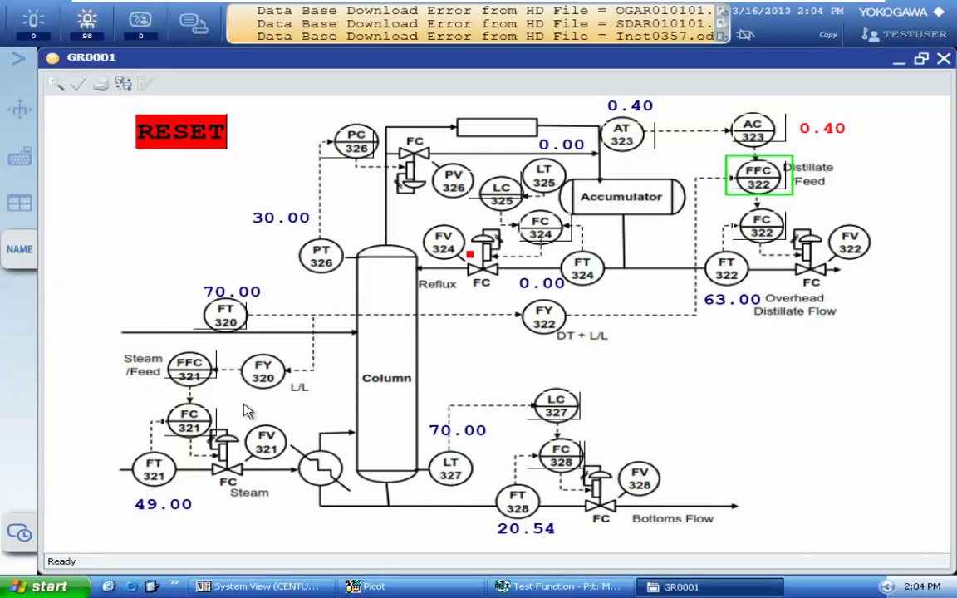
# Set the process value of feed flow transmitter FT320 to 100% and close its faceplate
pyautogui.click(227, 320)
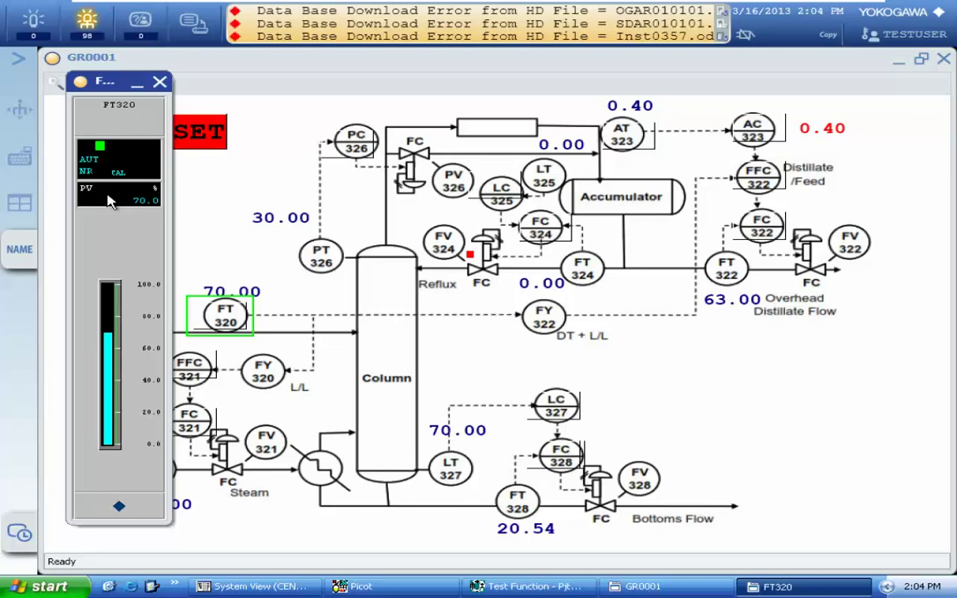
pyautogui.click(109, 201)
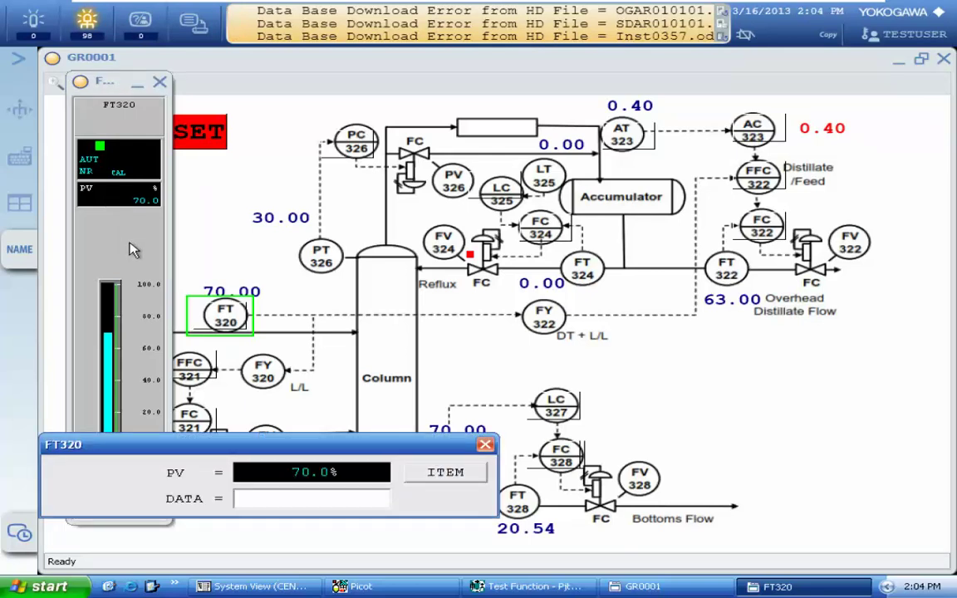
pyautogui.write('100')
pyautogui.press('Return')
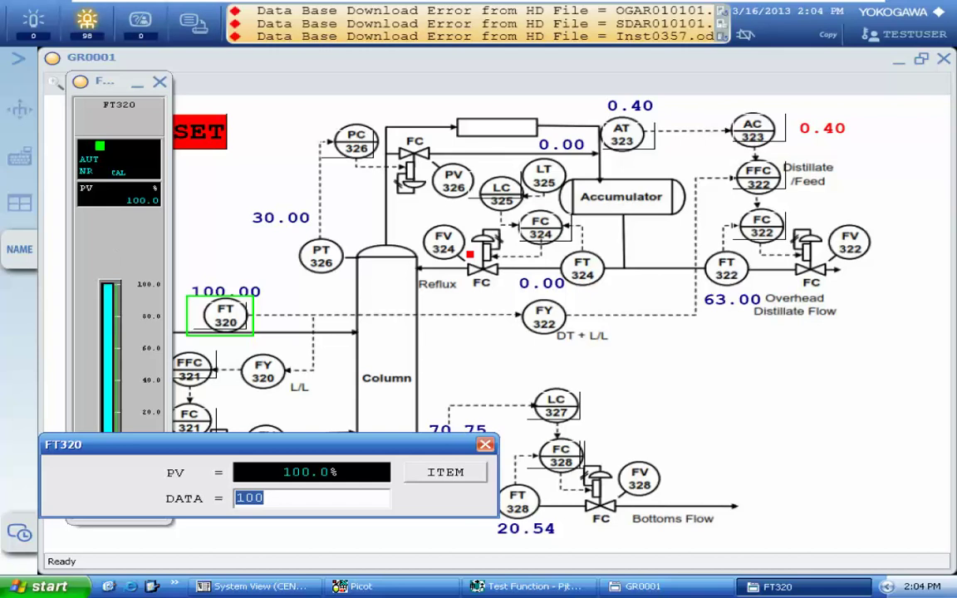
pyautogui.click(485, 446)
pyautogui.click(159, 82)
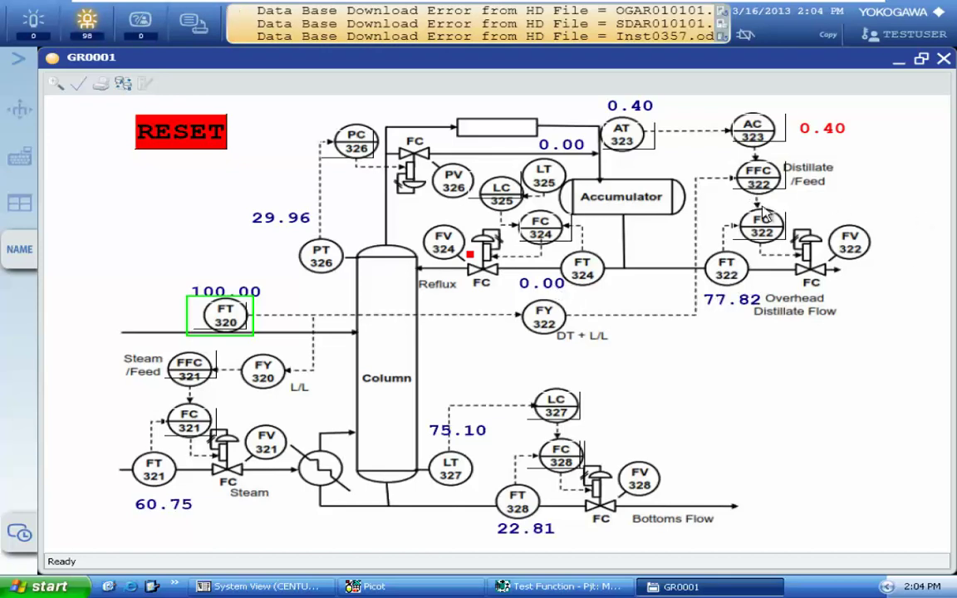
# Check the response to the feed change on the faceplates of FFC322, FC322 and PC326
pyautogui.click(759, 176)
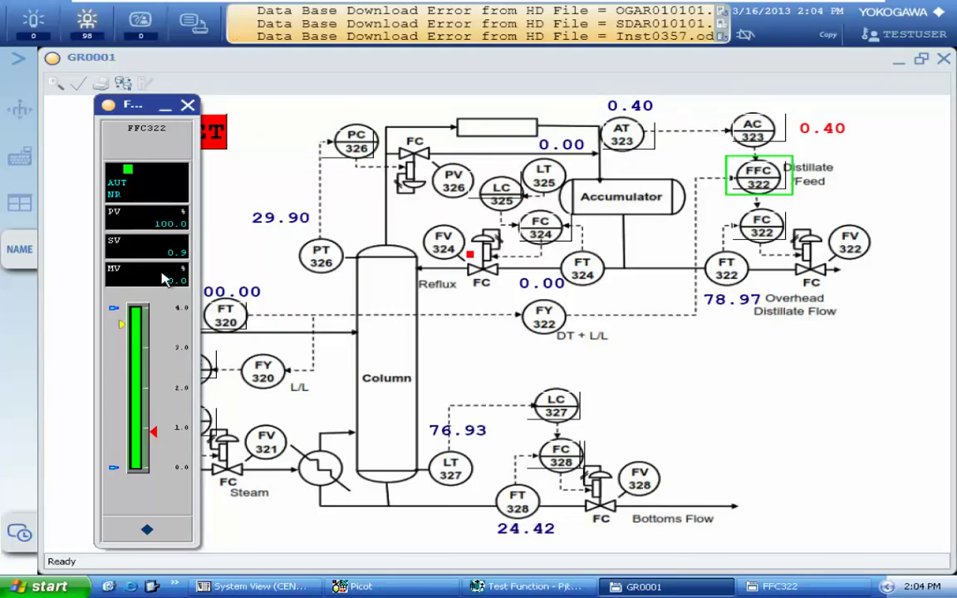
pyautogui.click(187, 104)
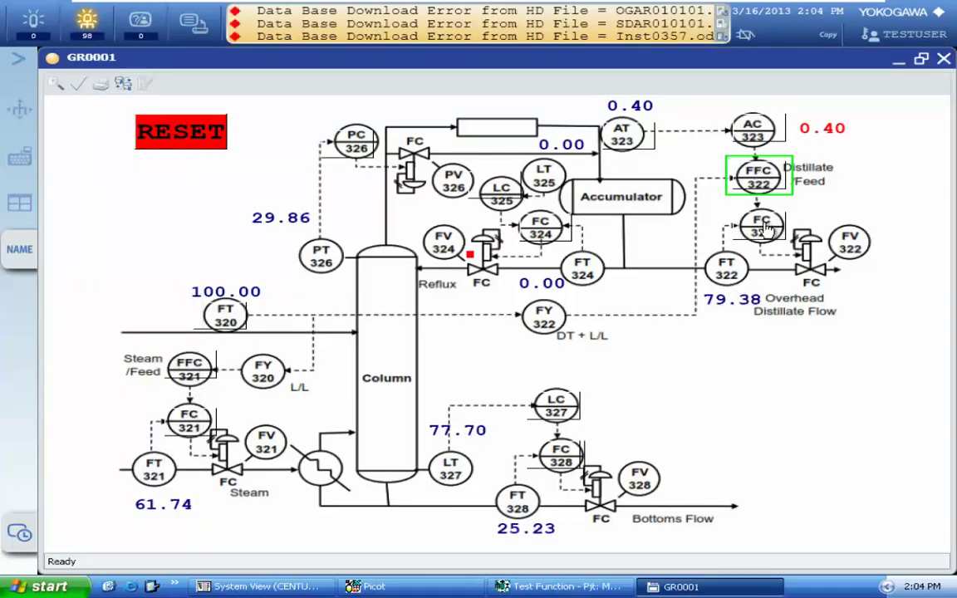
pyautogui.click(760, 226)
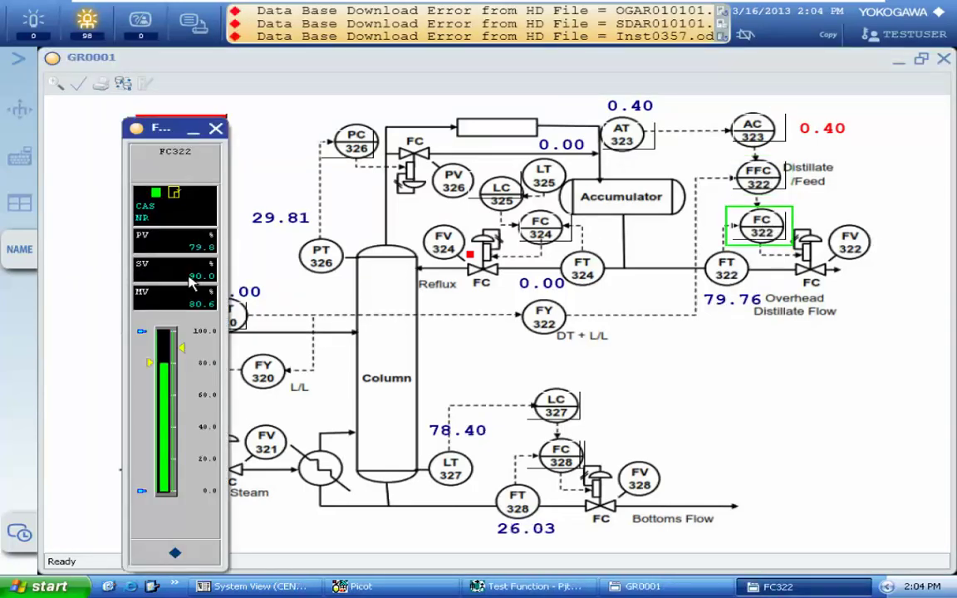
pyautogui.click(215, 129)
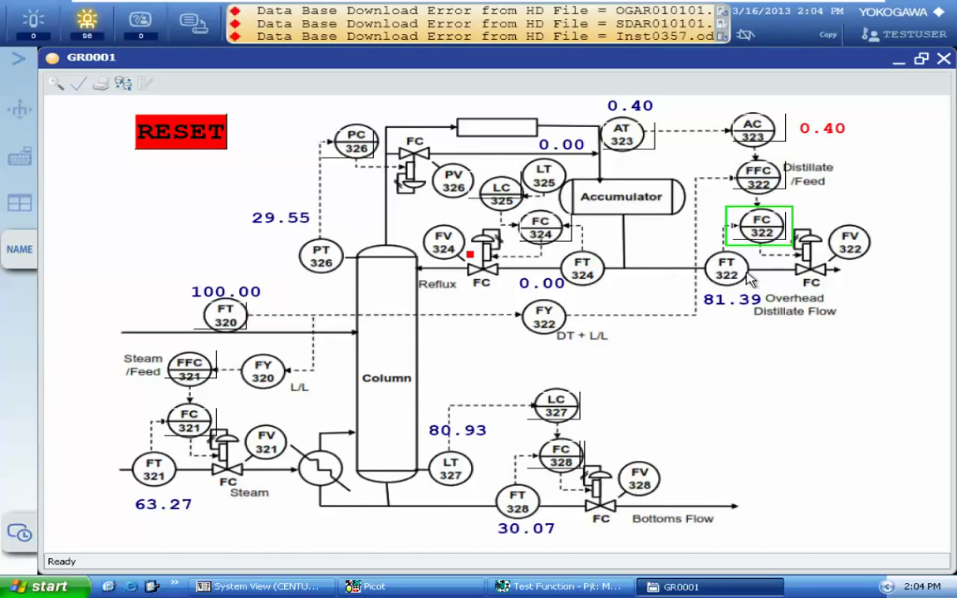
pyautogui.click(320, 135)
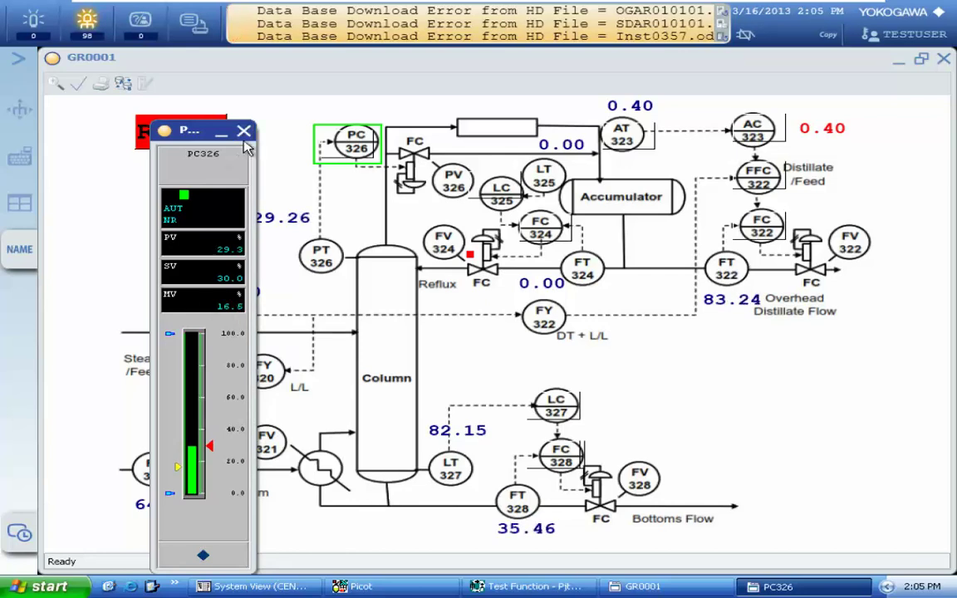
pyautogui.click(244, 133)
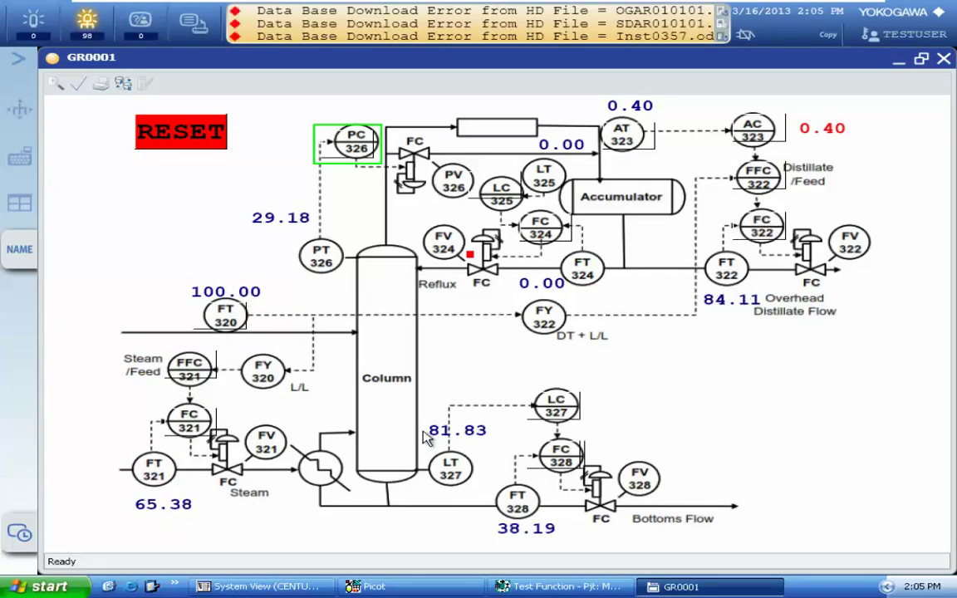
# Set the process value of feed flow transmitter FT320 to 70% and close its faceplate
pyautogui.click(224, 324)
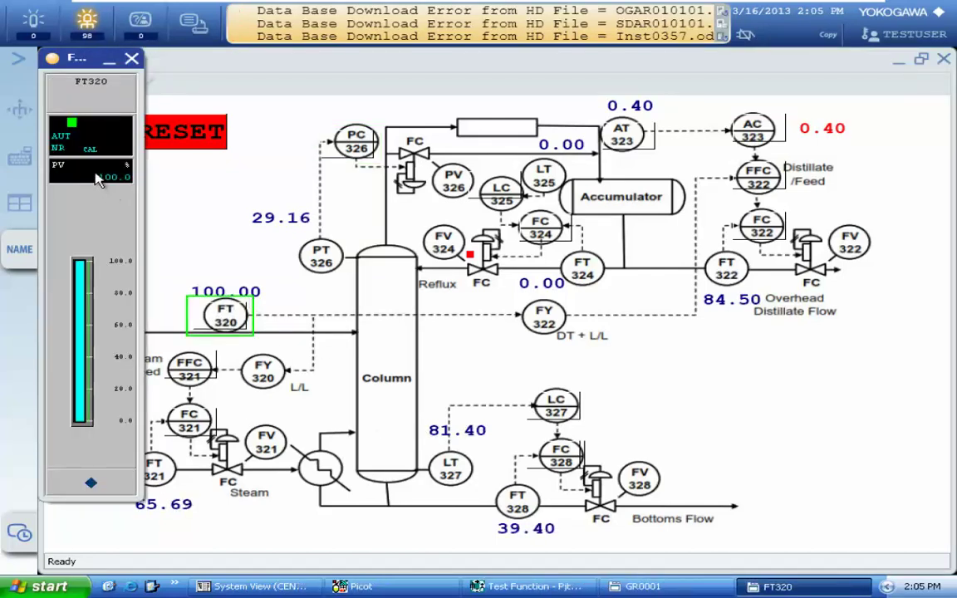
pyautogui.click(114, 177)
pyautogui.write('70')
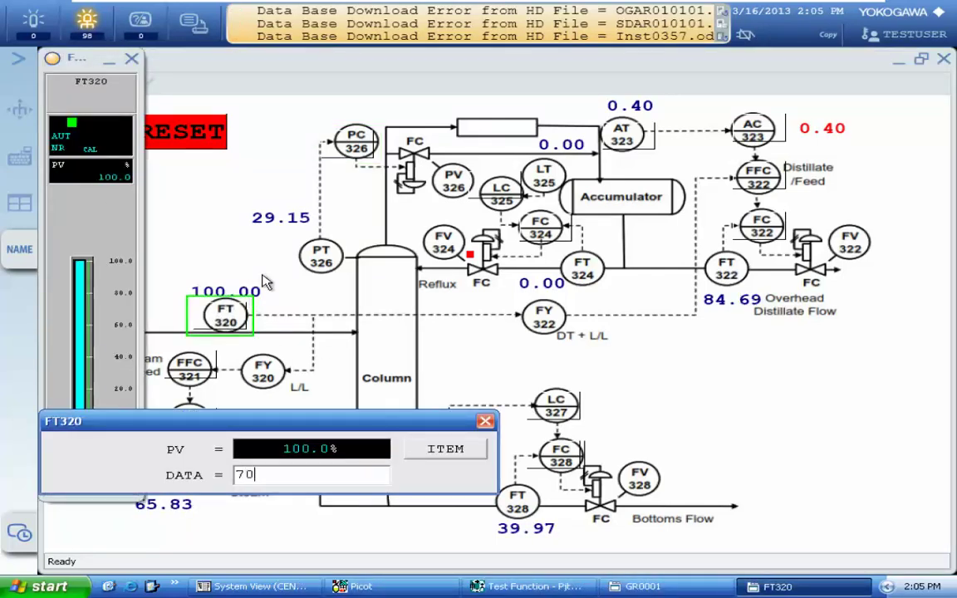
pyautogui.press('Return')
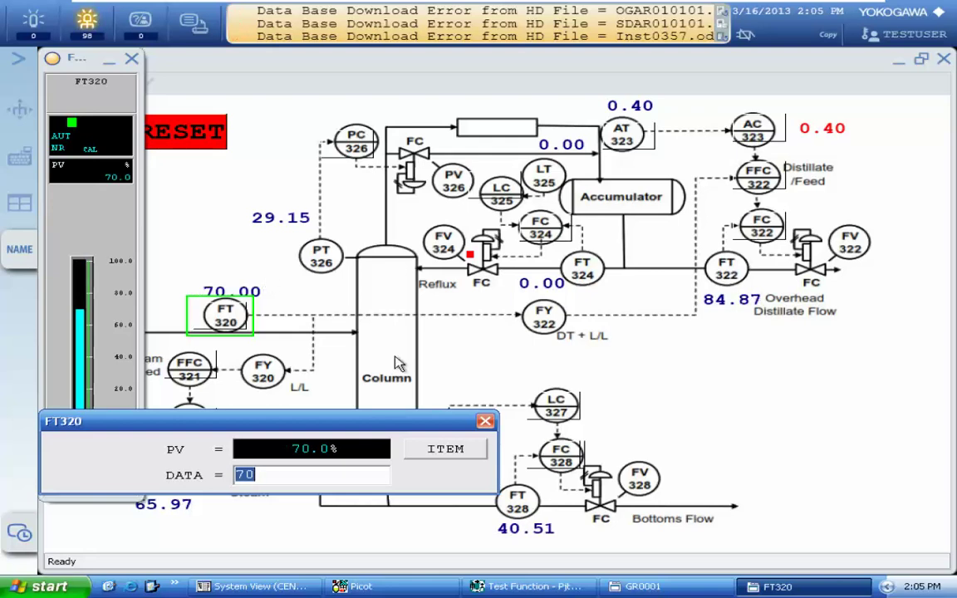
pyautogui.click(485, 421)
pyautogui.click(132, 59)
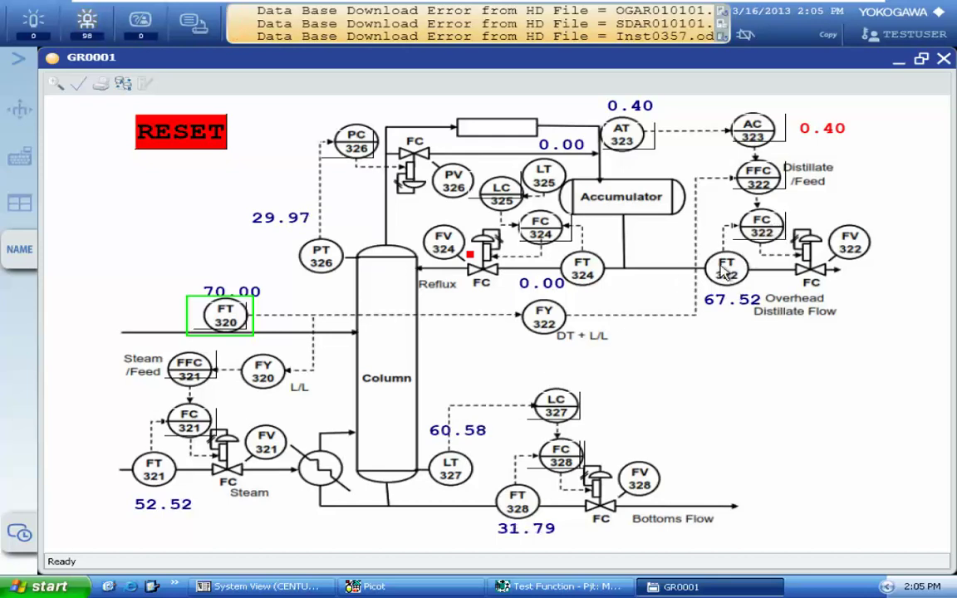
# Switch distillate flow controller FC322 to manual mode and set its manipulated output (MV) to 0%
pyautogui.click(758, 225)
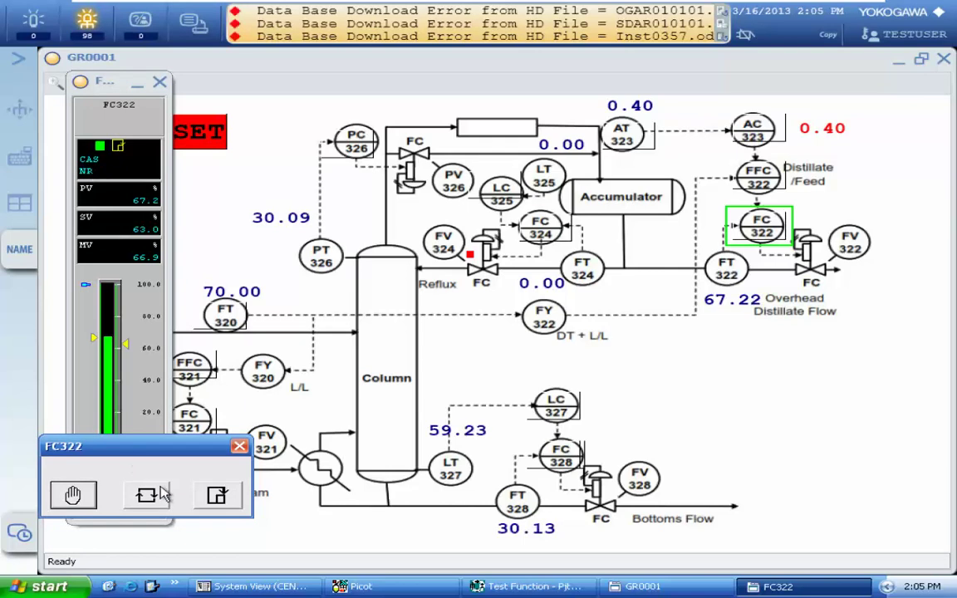
pyautogui.click(74, 496)
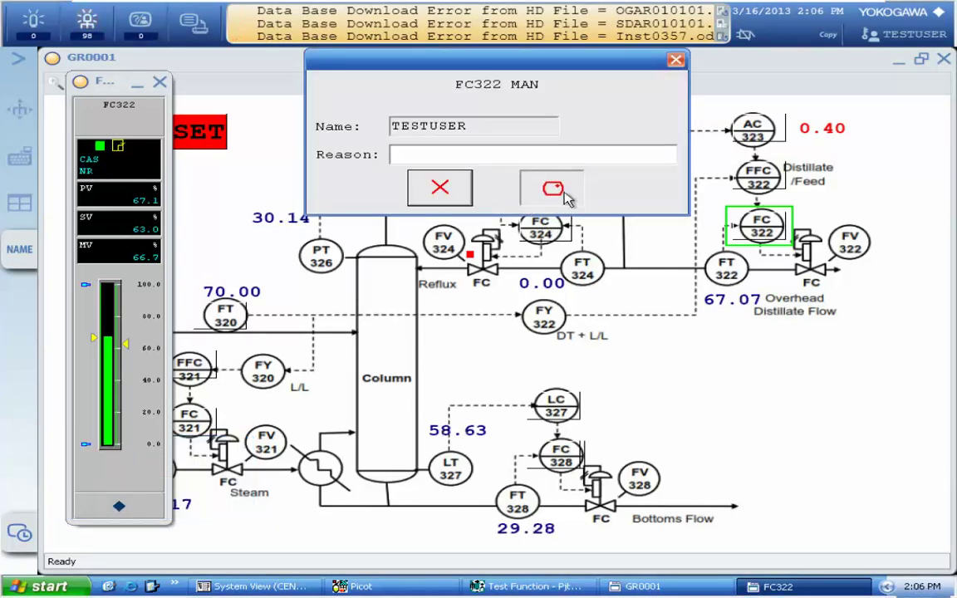
pyautogui.click(552, 185)
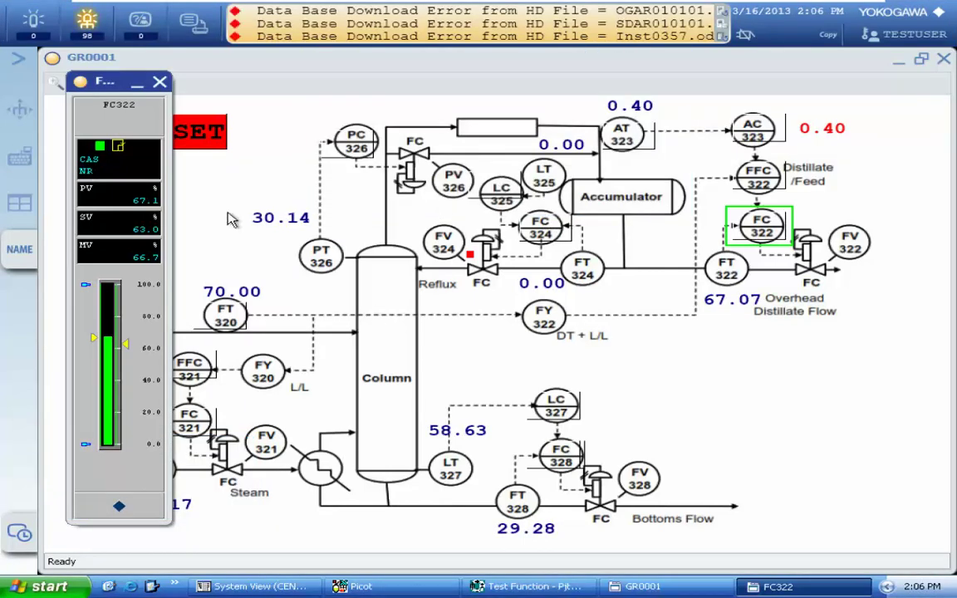
pyautogui.click(130, 260)
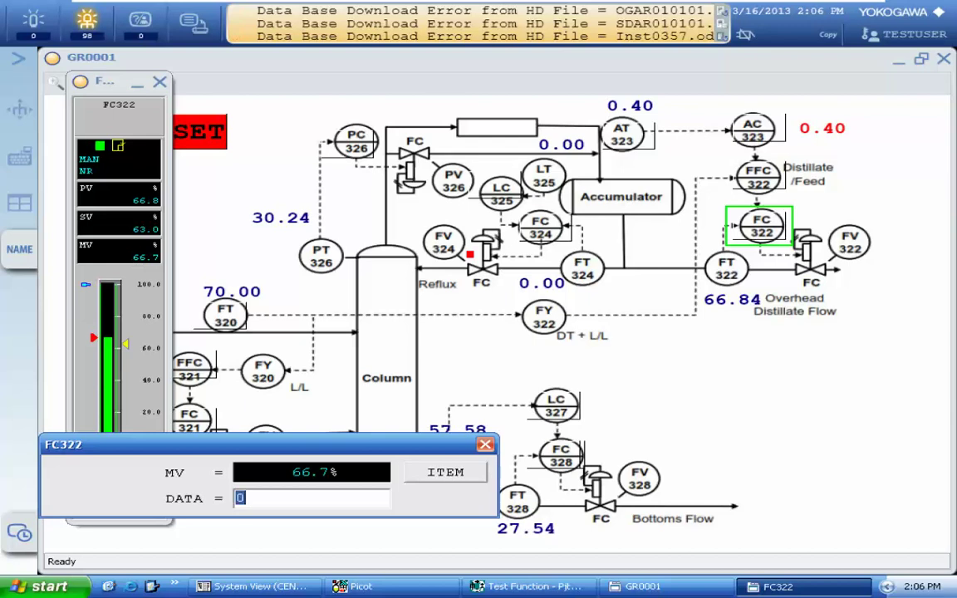
pyautogui.click(485, 445)
pyautogui.click(161, 86)
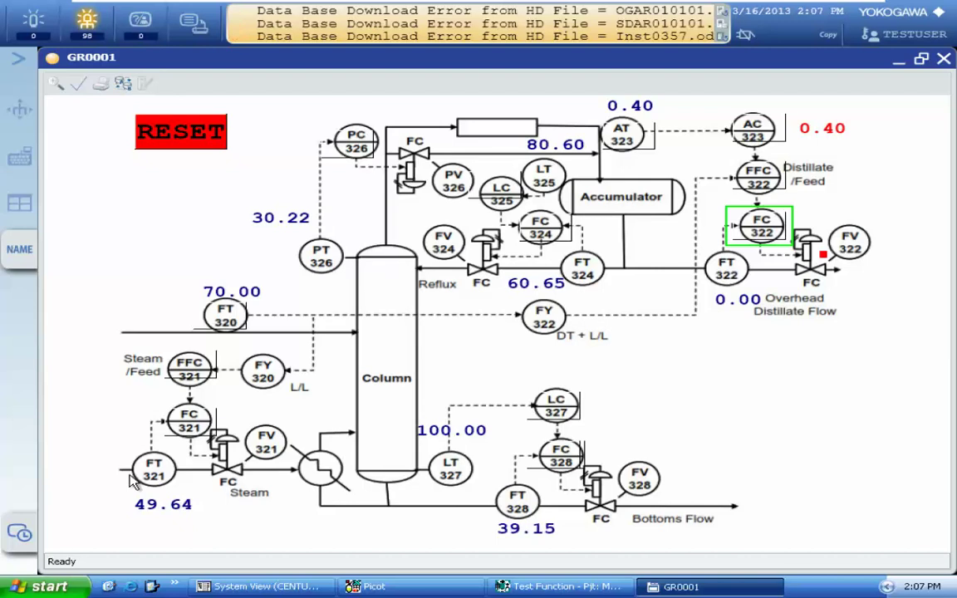
# Return distillate flow controller FC322 to cascade mode and close its faceplate
pyautogui.click(759, 224)
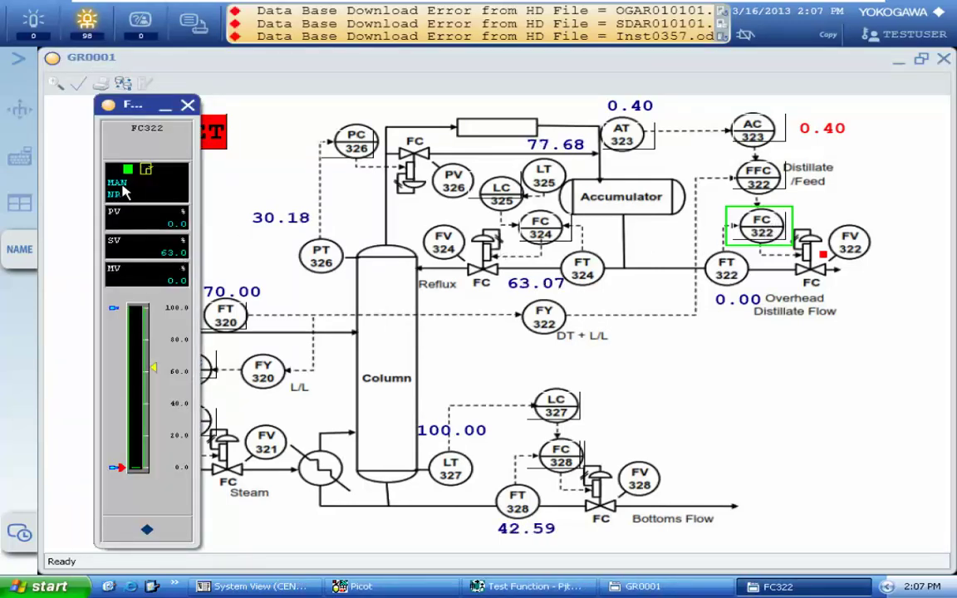
pyautogui.click(123, 190)
pyautogui.click(218, 518)
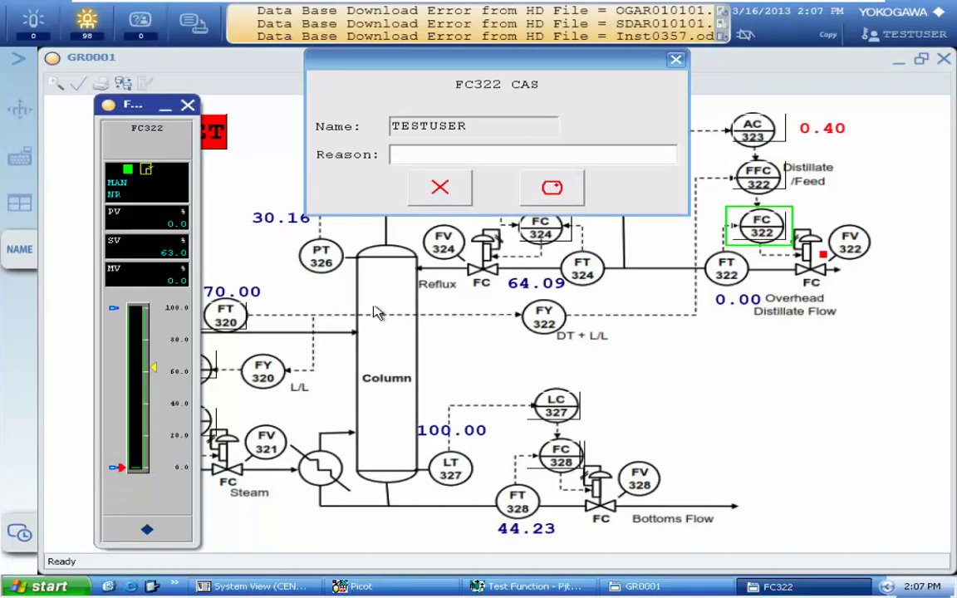
pyautogui.click(535, 199)
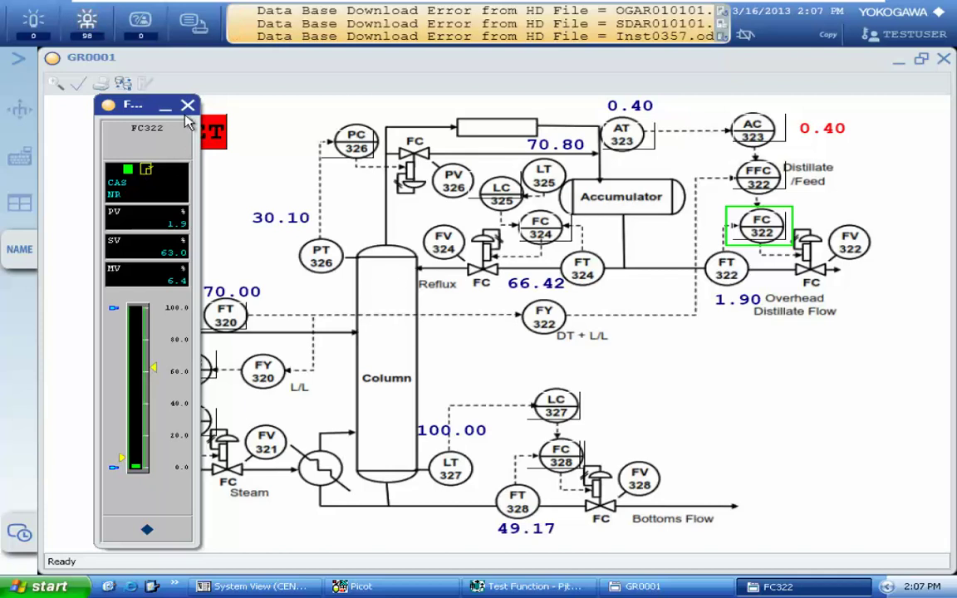
pyautogui.click(186, 105)
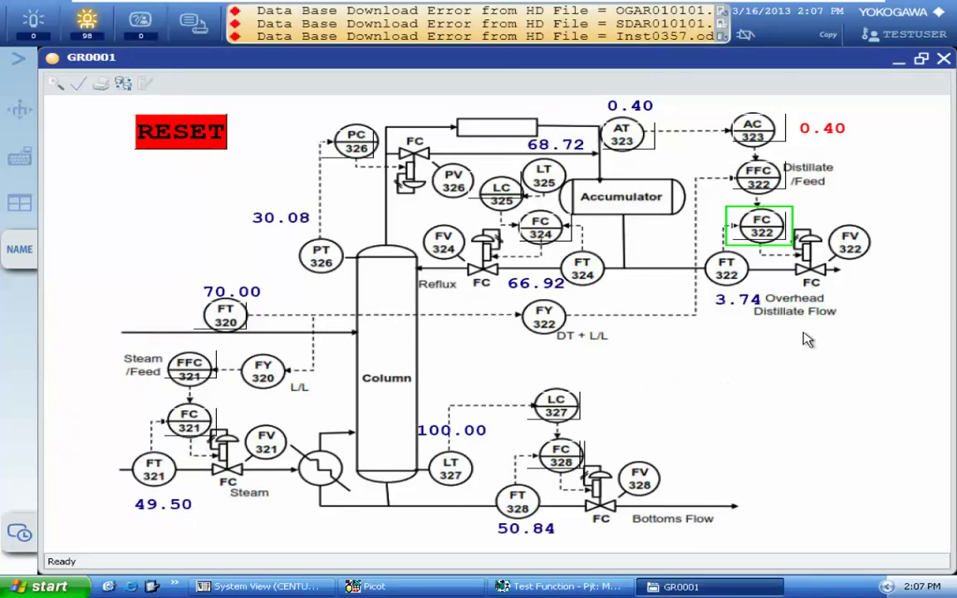
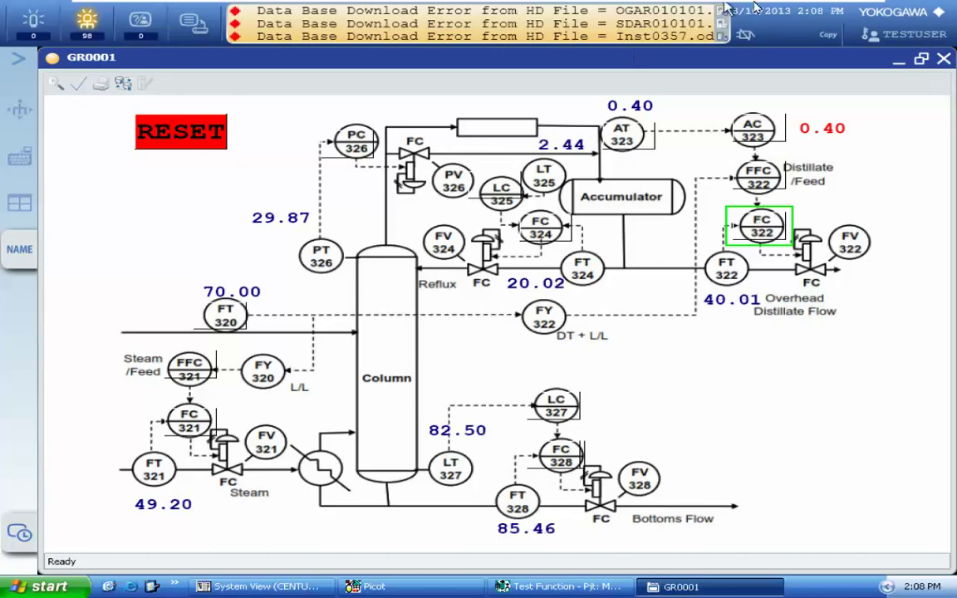
pyautogui.moveTo(754, 5)
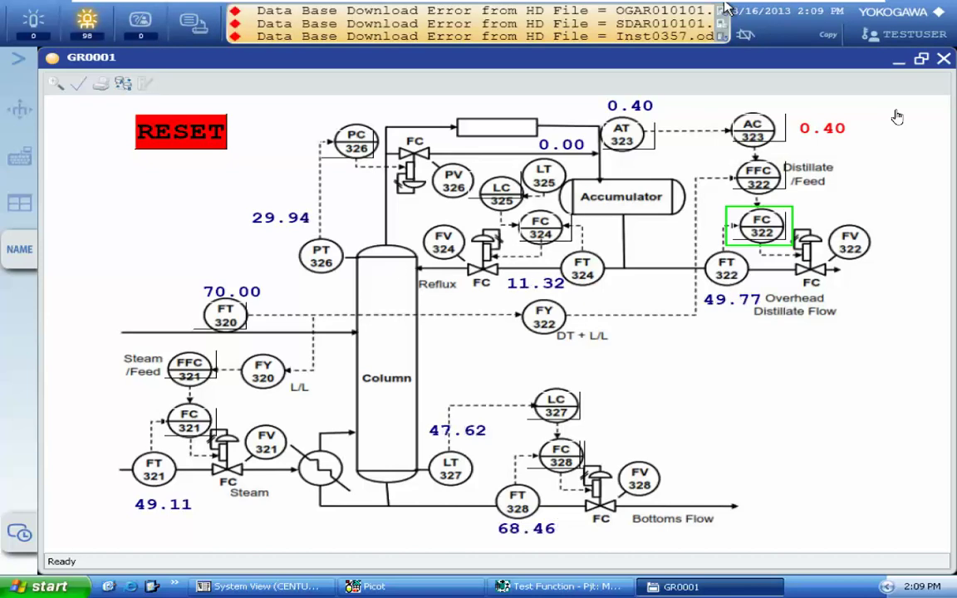
# Check how distillate flow controller FC322 responds after its return to cascade mode on its faceplate, and close the faceplate
pyautogui.click(765, 231)
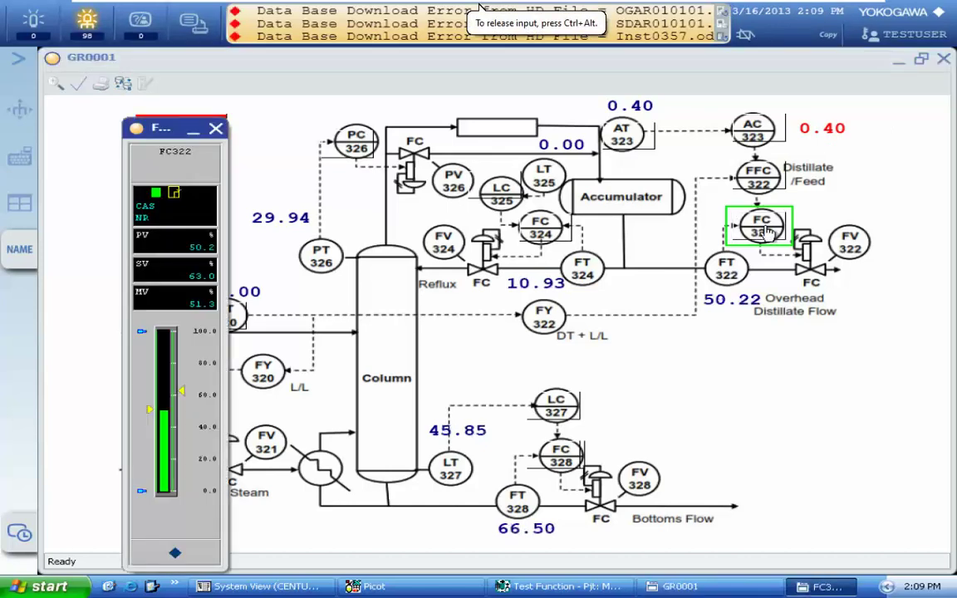
pyautogui.click(216, 129)
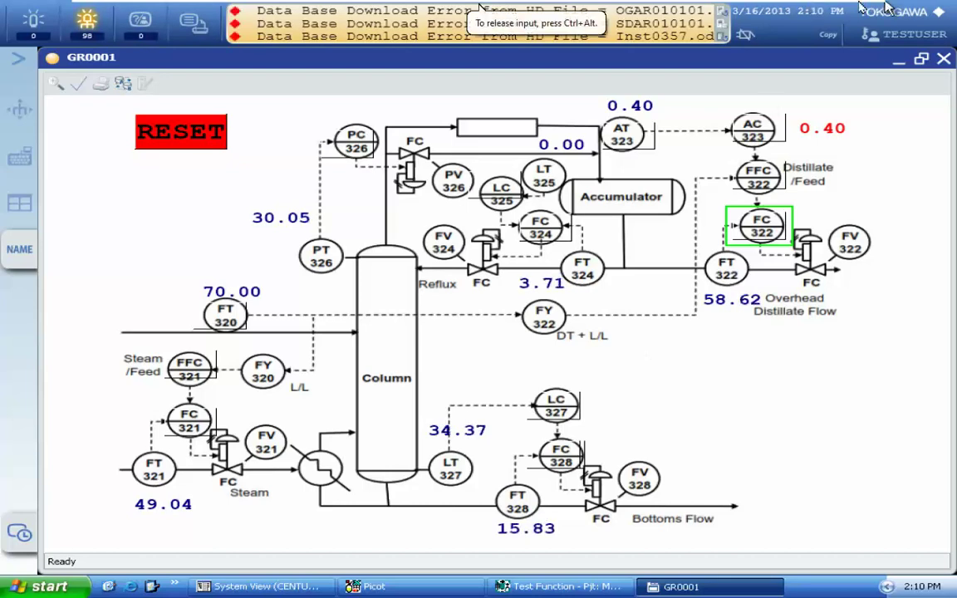
pyautogui.click(890, 8)
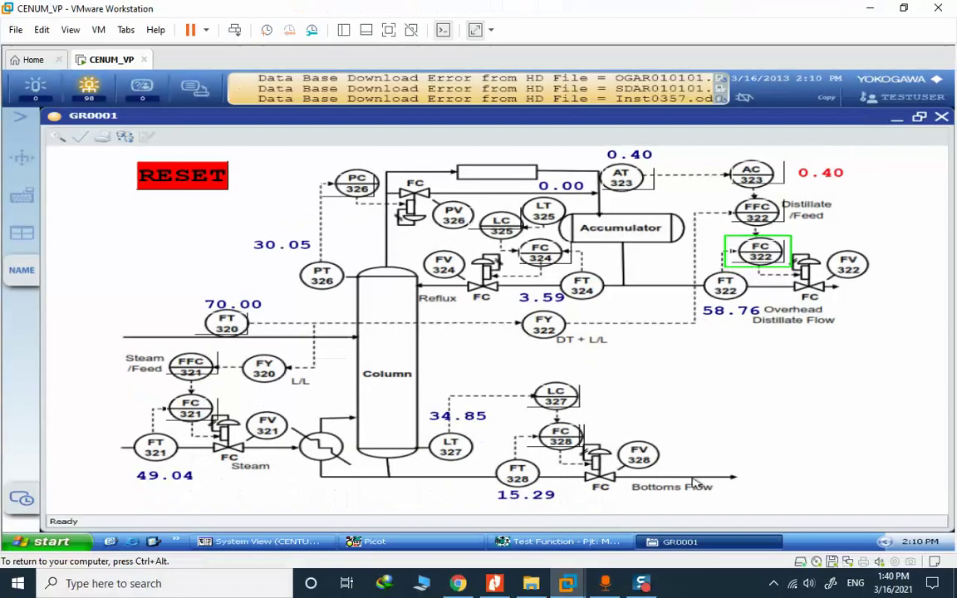
pyautogui.click(388, 30)
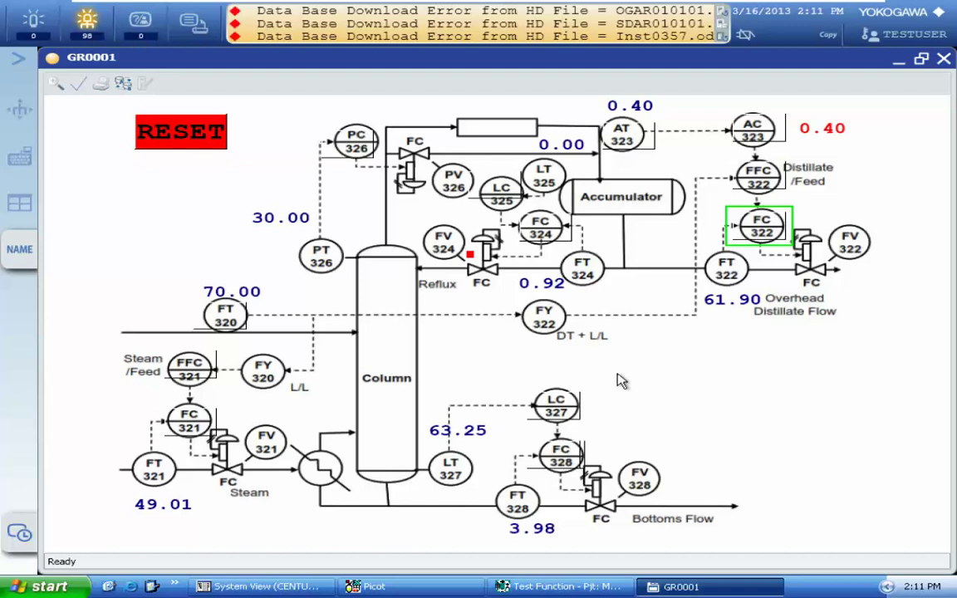
# Compare the process value, setpoint and output of distillate flow controller FC322 once the flow has settled, and close its faceplate
pyautogui.moveTo(716, 5)
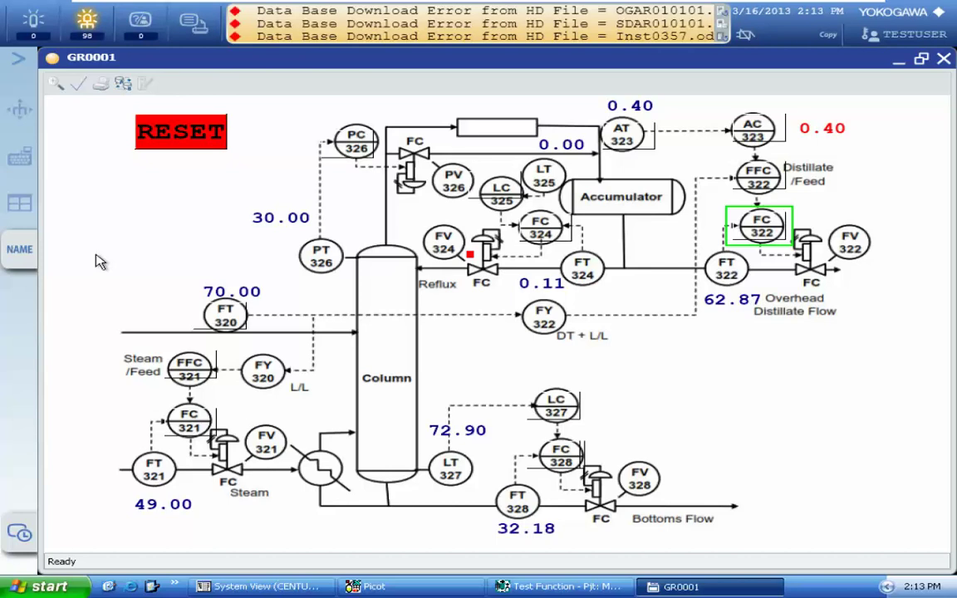
pyautogui.click(759, 226)
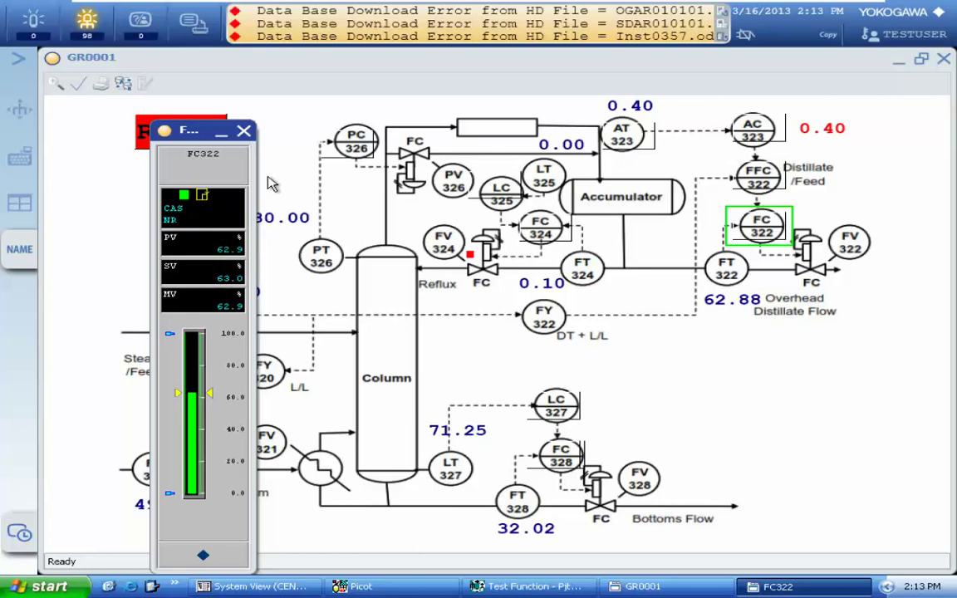
pyautogui.click(243, 131)
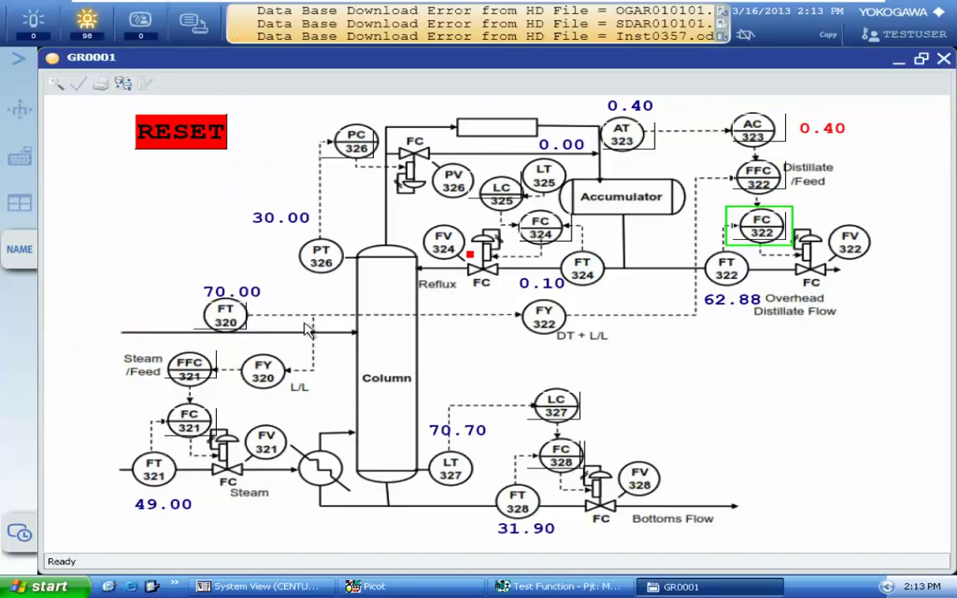